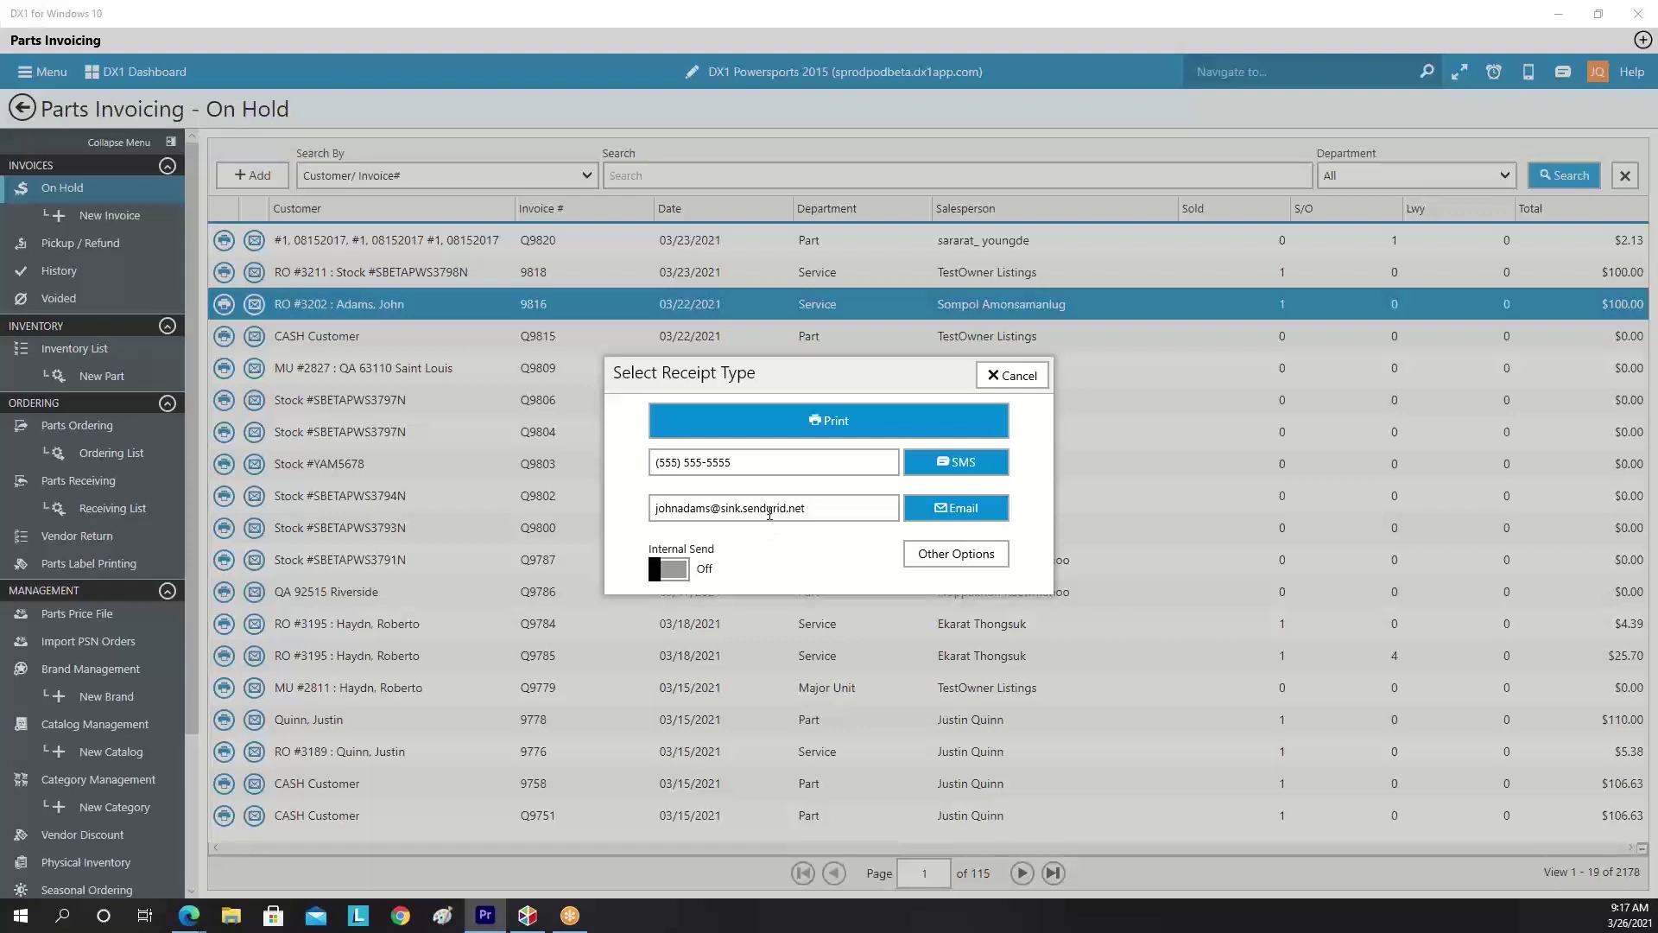
Step: Email invoice 9816's receipt to a new address, keep the saved email, and view communications
{"action": "left_click", "coordinate": [770, 510]}
{"action": "triple_click", "coordinate": [771, 508]}
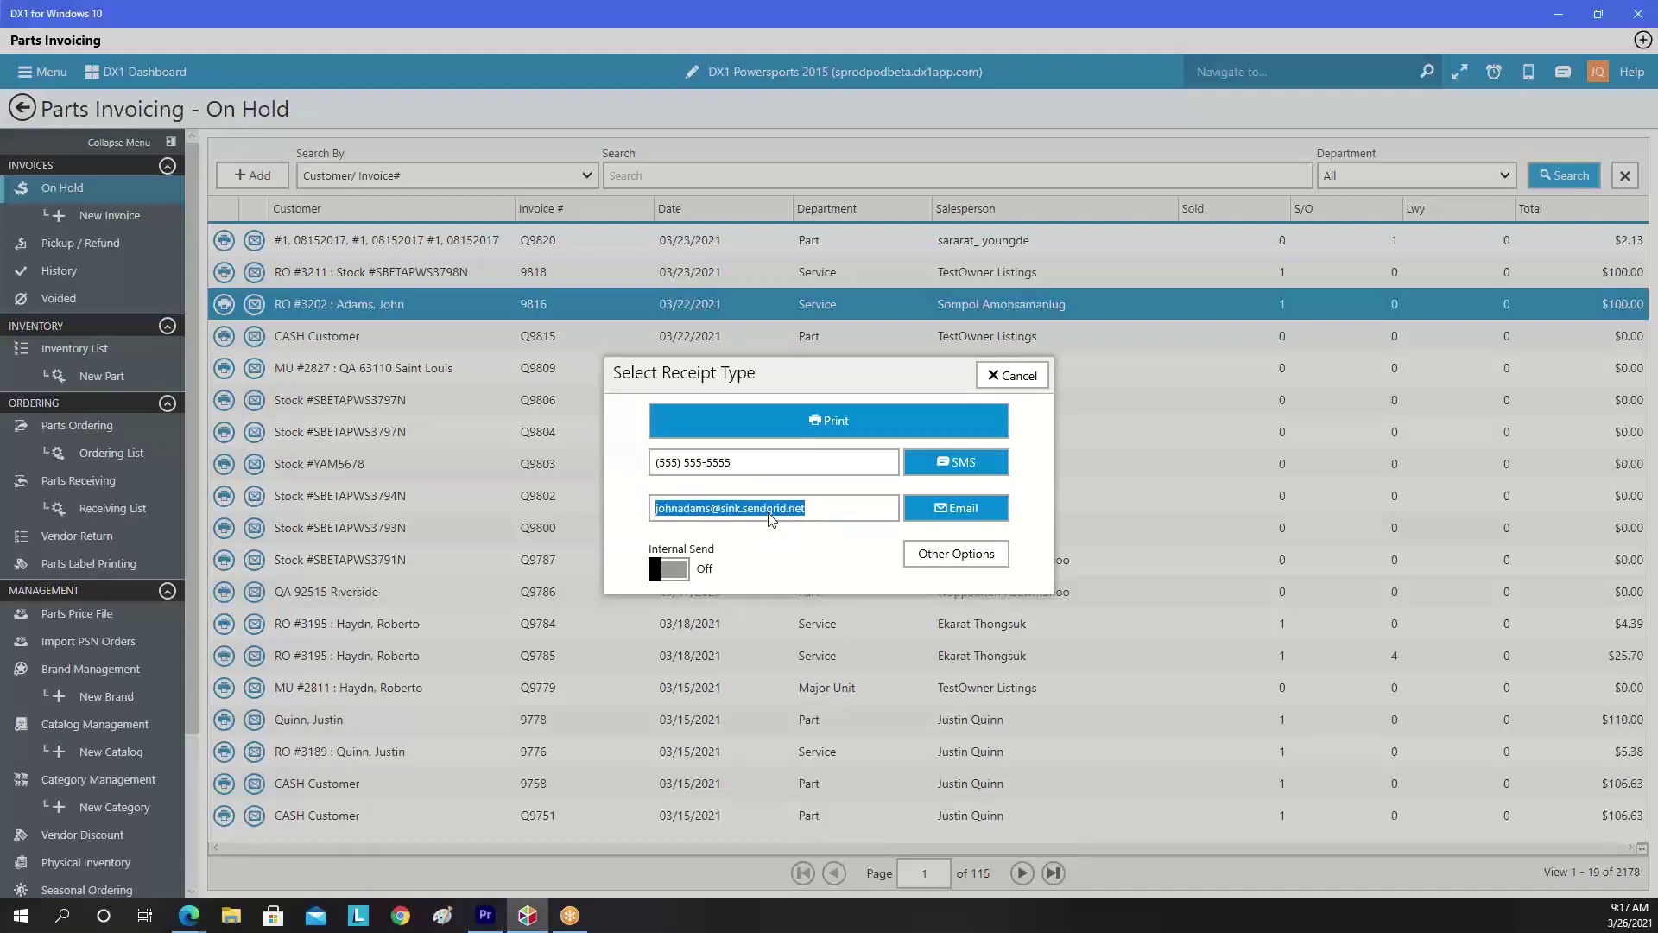
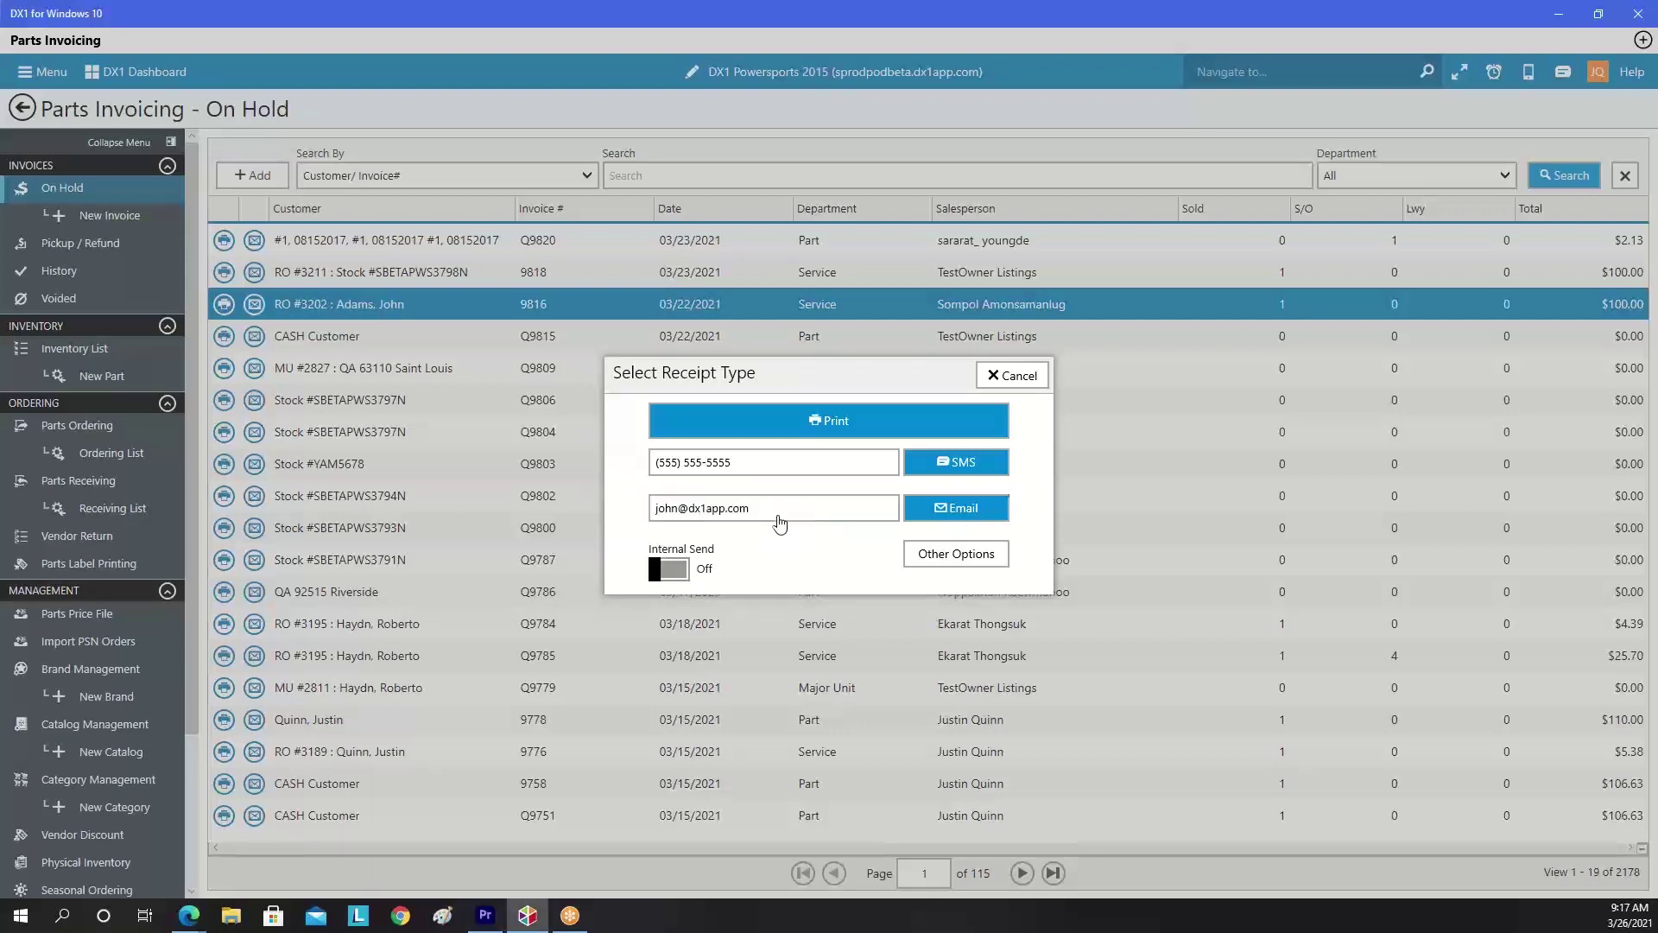
{"action": "left_click", "coordinate": [967, 509]}
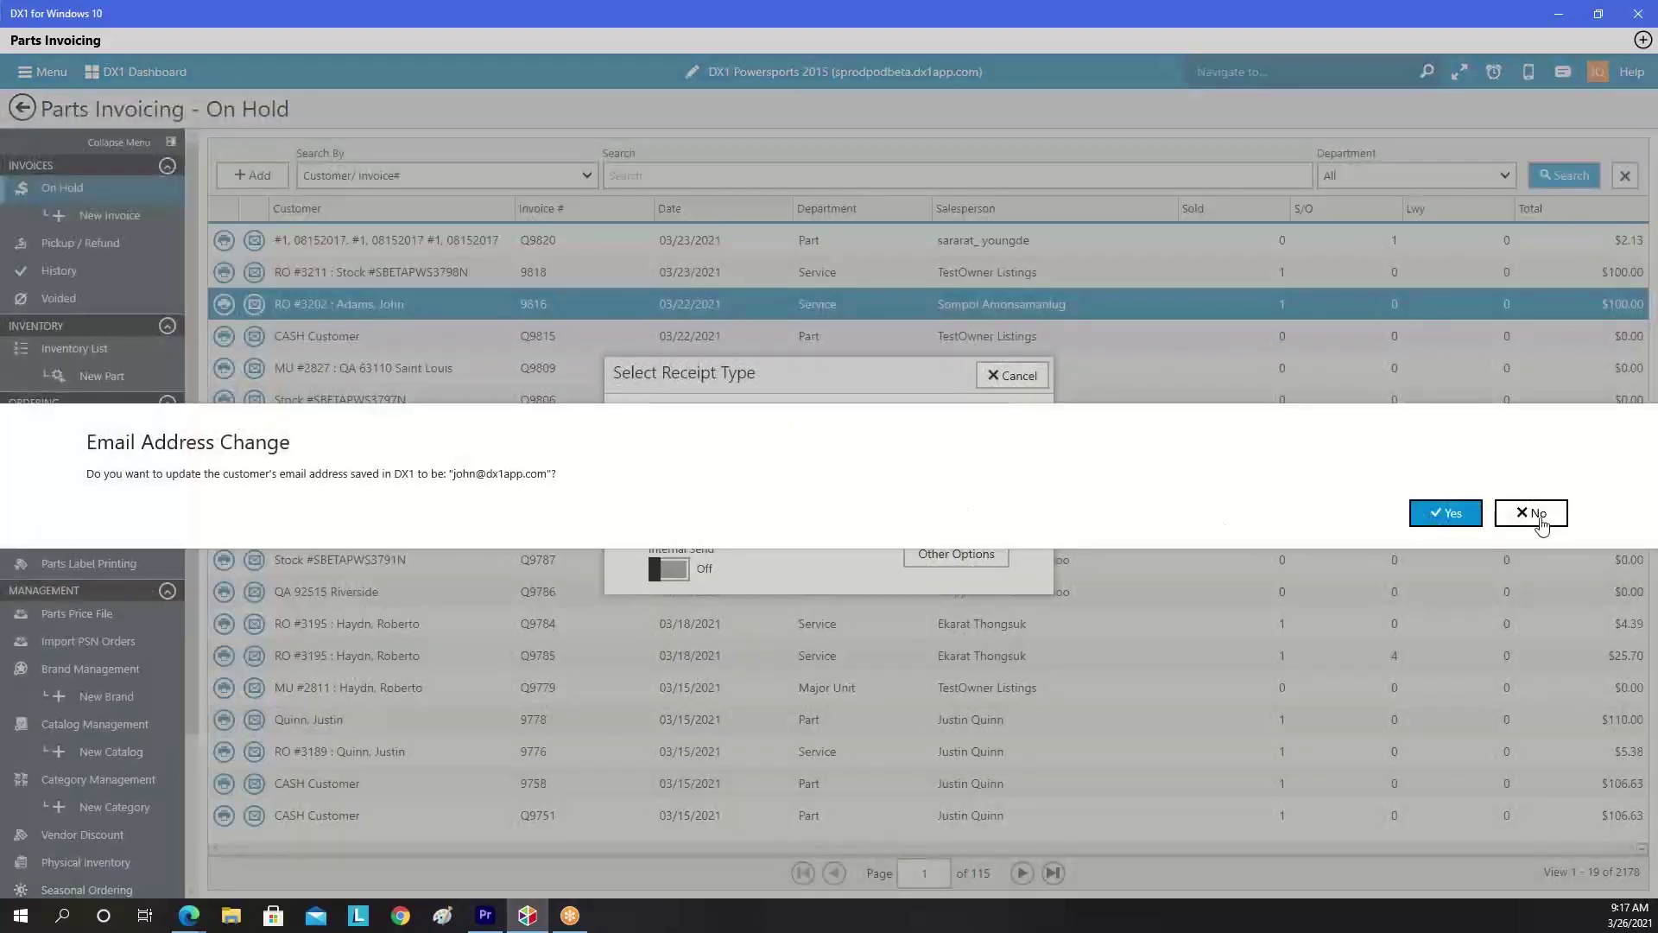
{"action": "left_click", "coordinate": [1532, 513]}
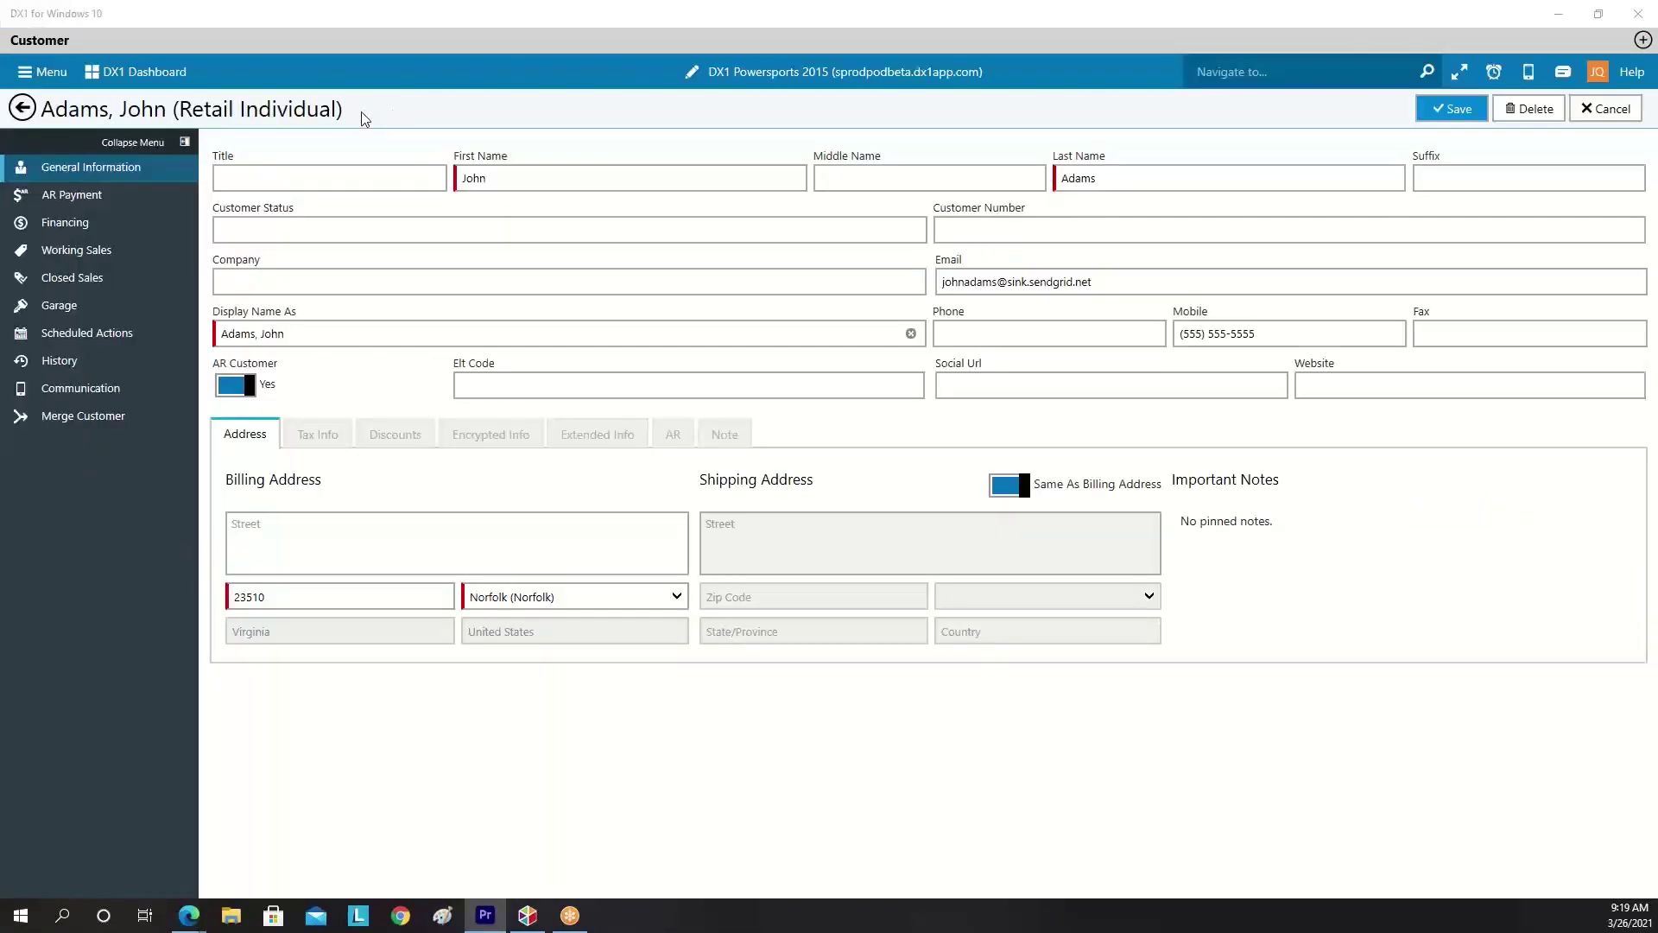
{"action": "left_click", "coordinate": [81, 387]}
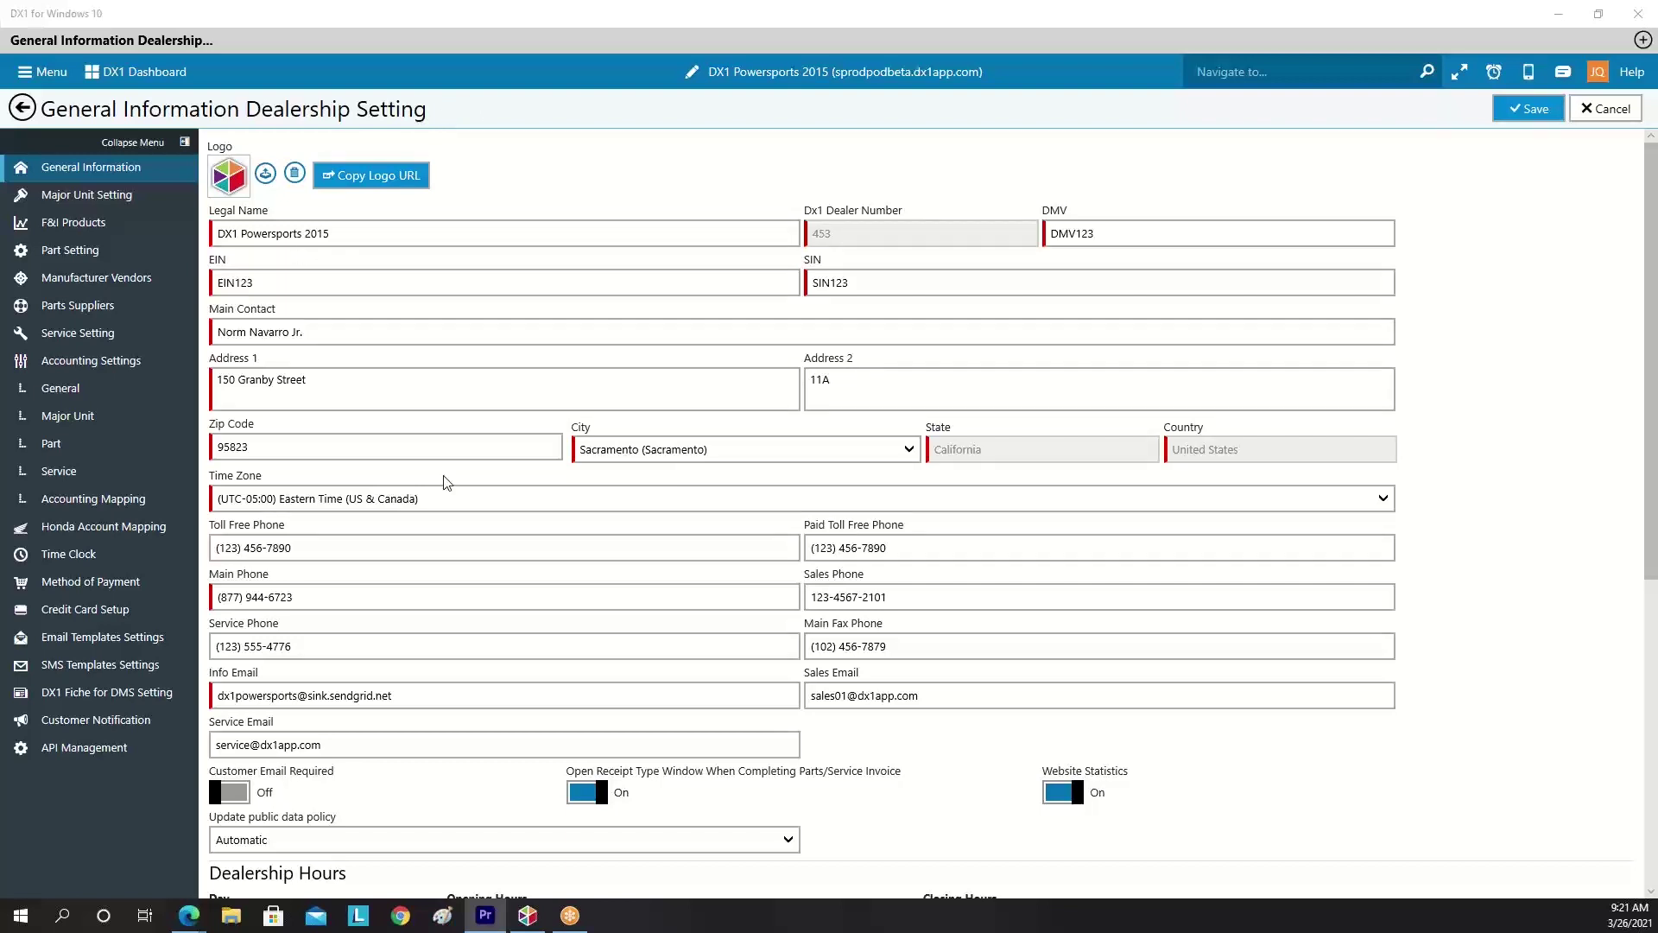
Step: Switch 'Open Receipt Type Window When Completing Parts/Service Invoice' off and back on
{"action": "left_click", "coordinate": [589, 793]}
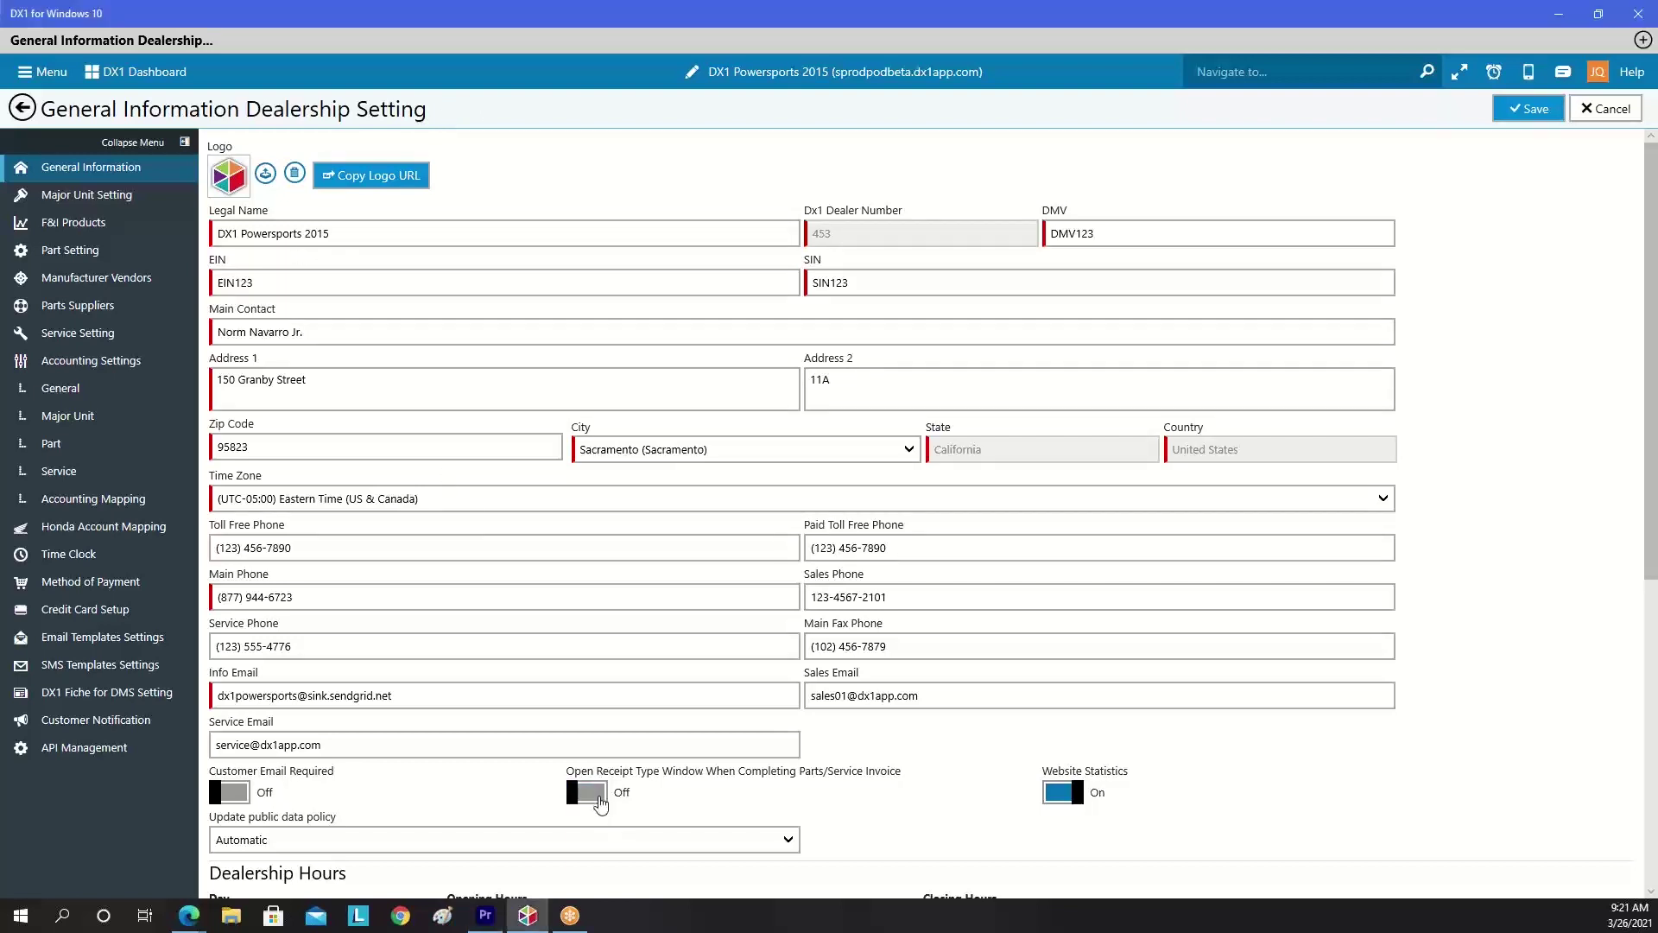
{"action": "left_click", "coordinate": [600, 799]}
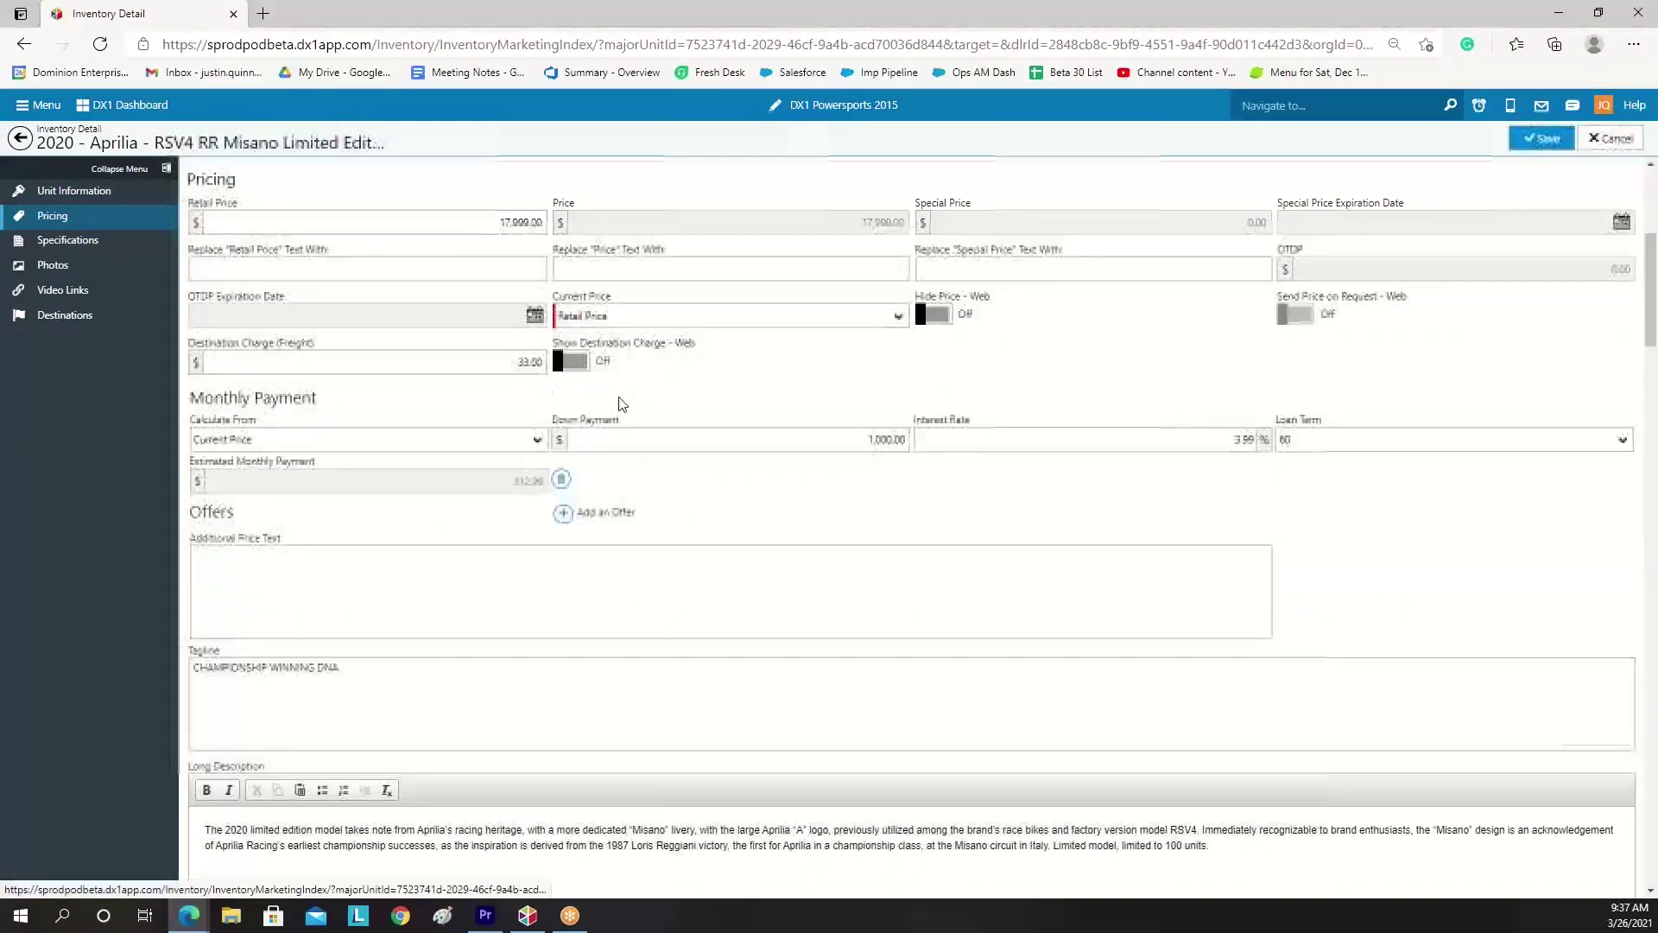
Step: Set the Aprilia RSV4's interest rate and loan term, then save its $17,999 pricing
{"action": "left_click", "coordinate": [1044, 439]}
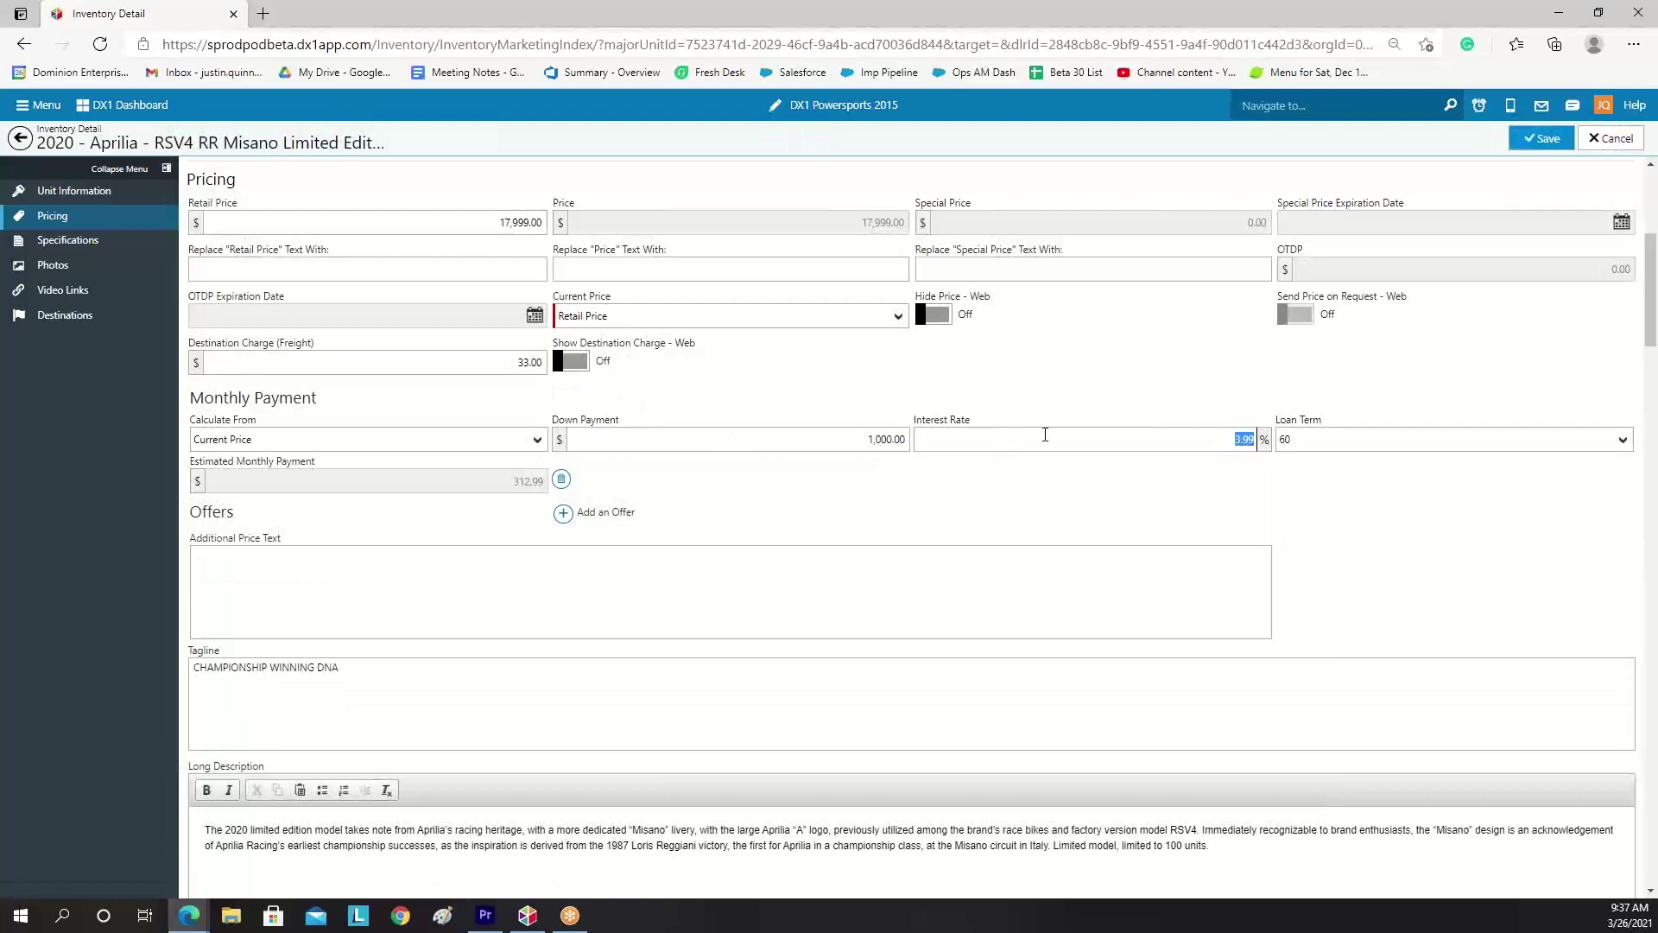
{"action": "left_click", "coordinate": [1322, 443]}
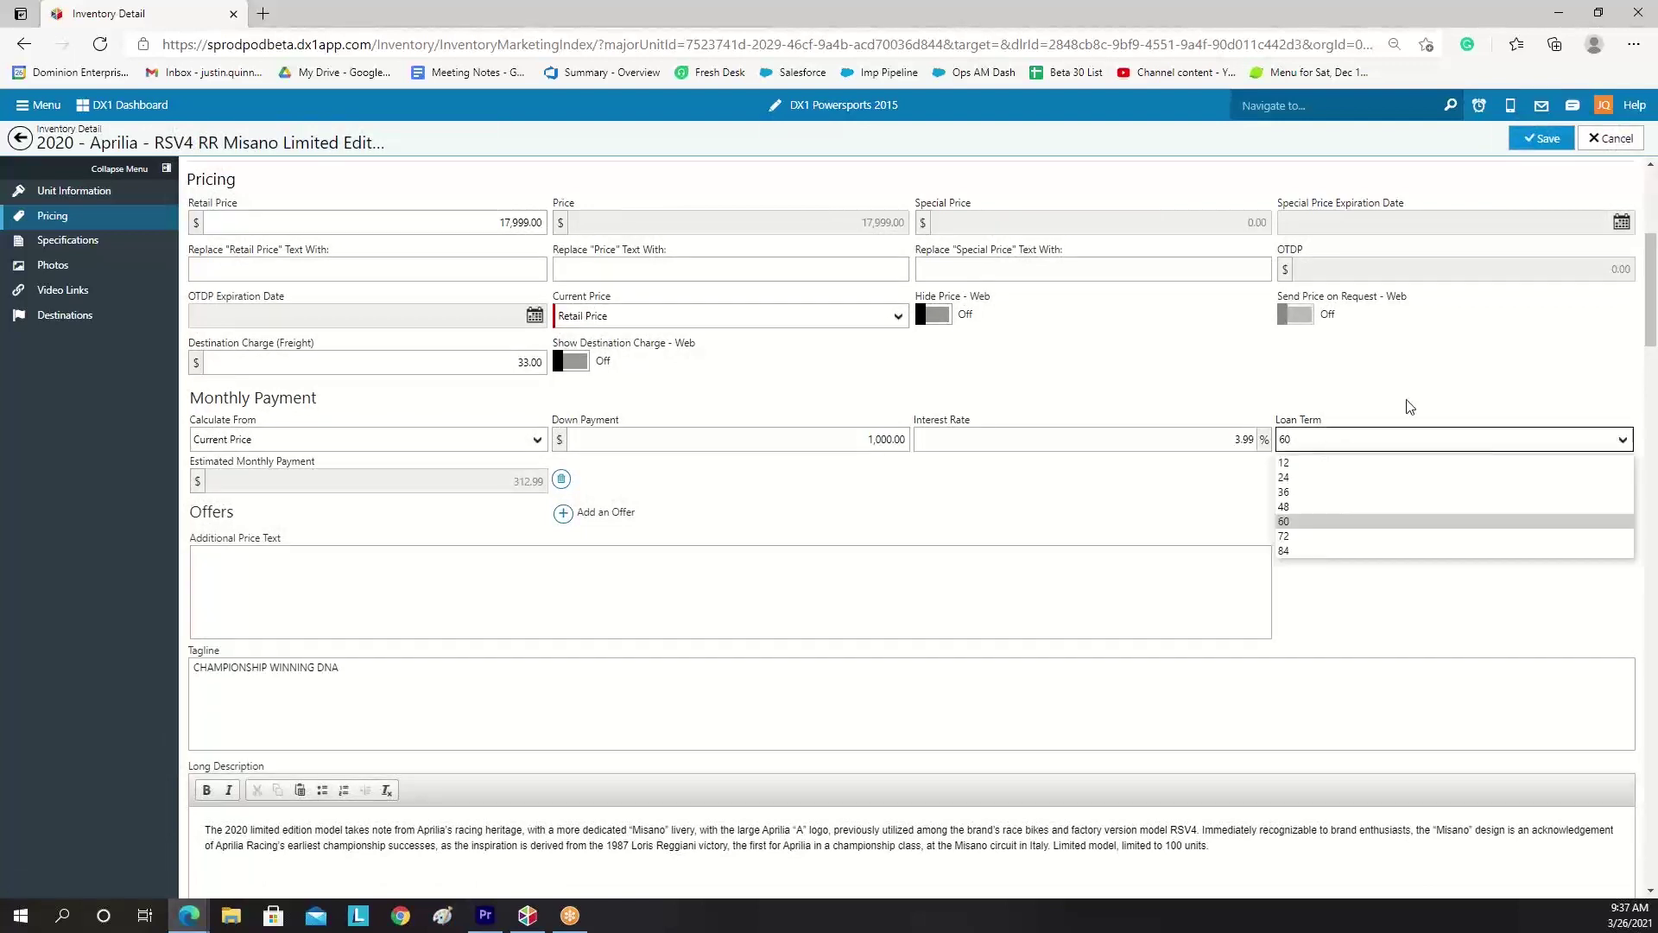
{"action": "left_click", "coordinate": [1543, 139]}
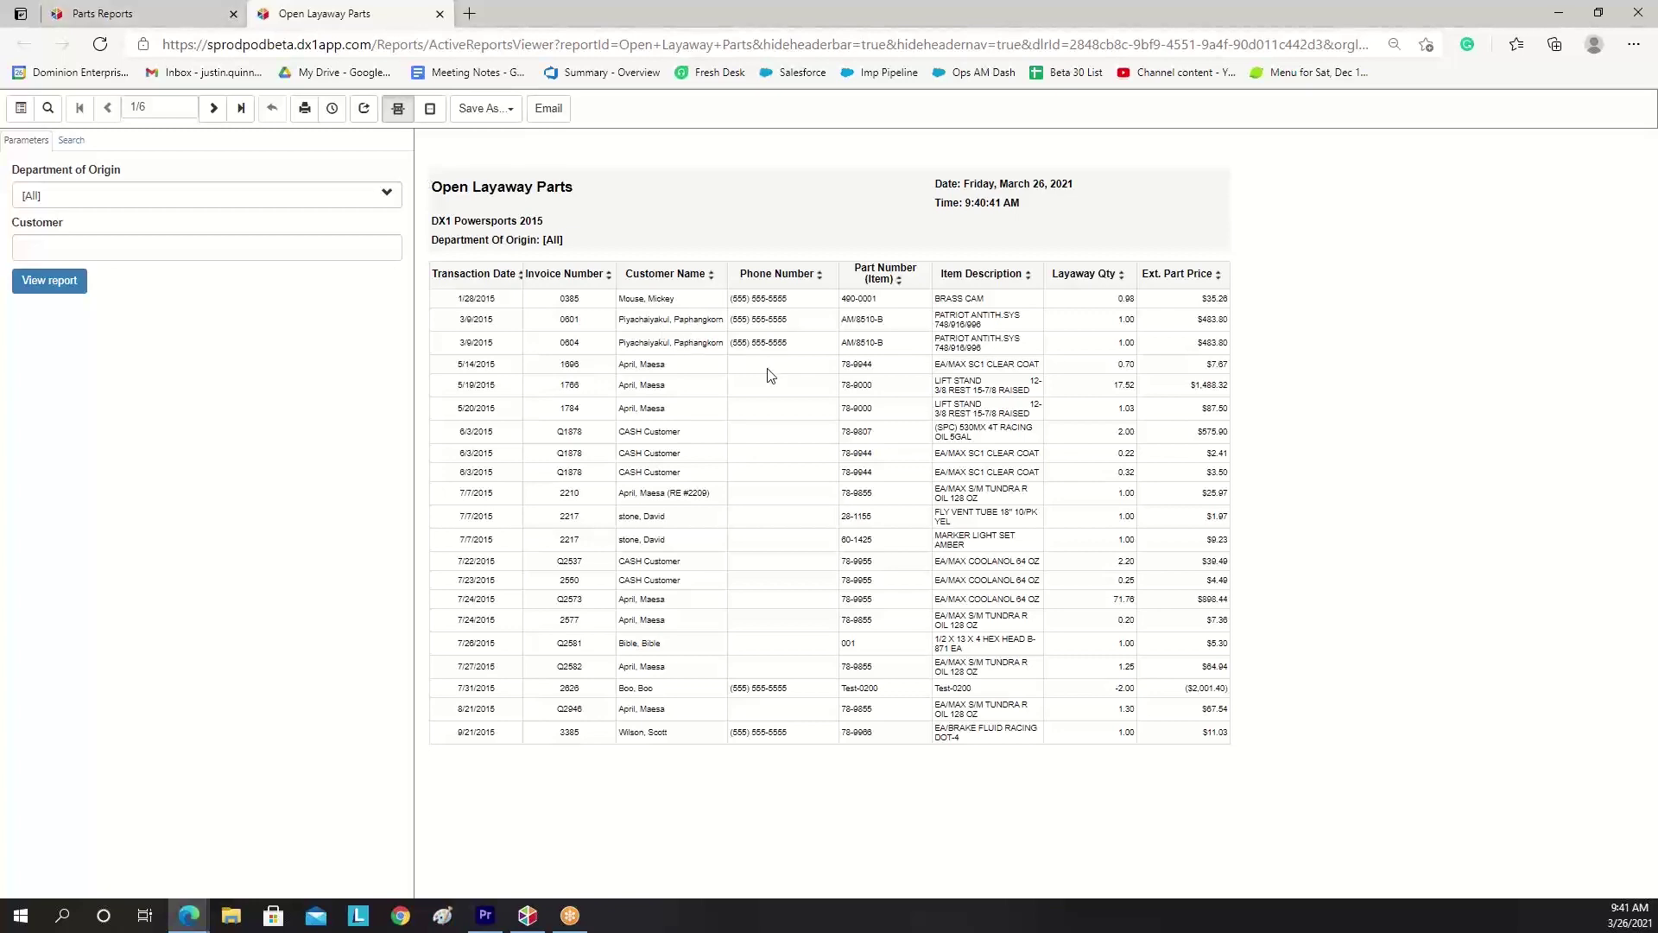
Step: Leave the Open Layaway Parts report for the Parts Reports list, then switch windows
{"action": "key", "text": "ctrl+shift+Tab"}
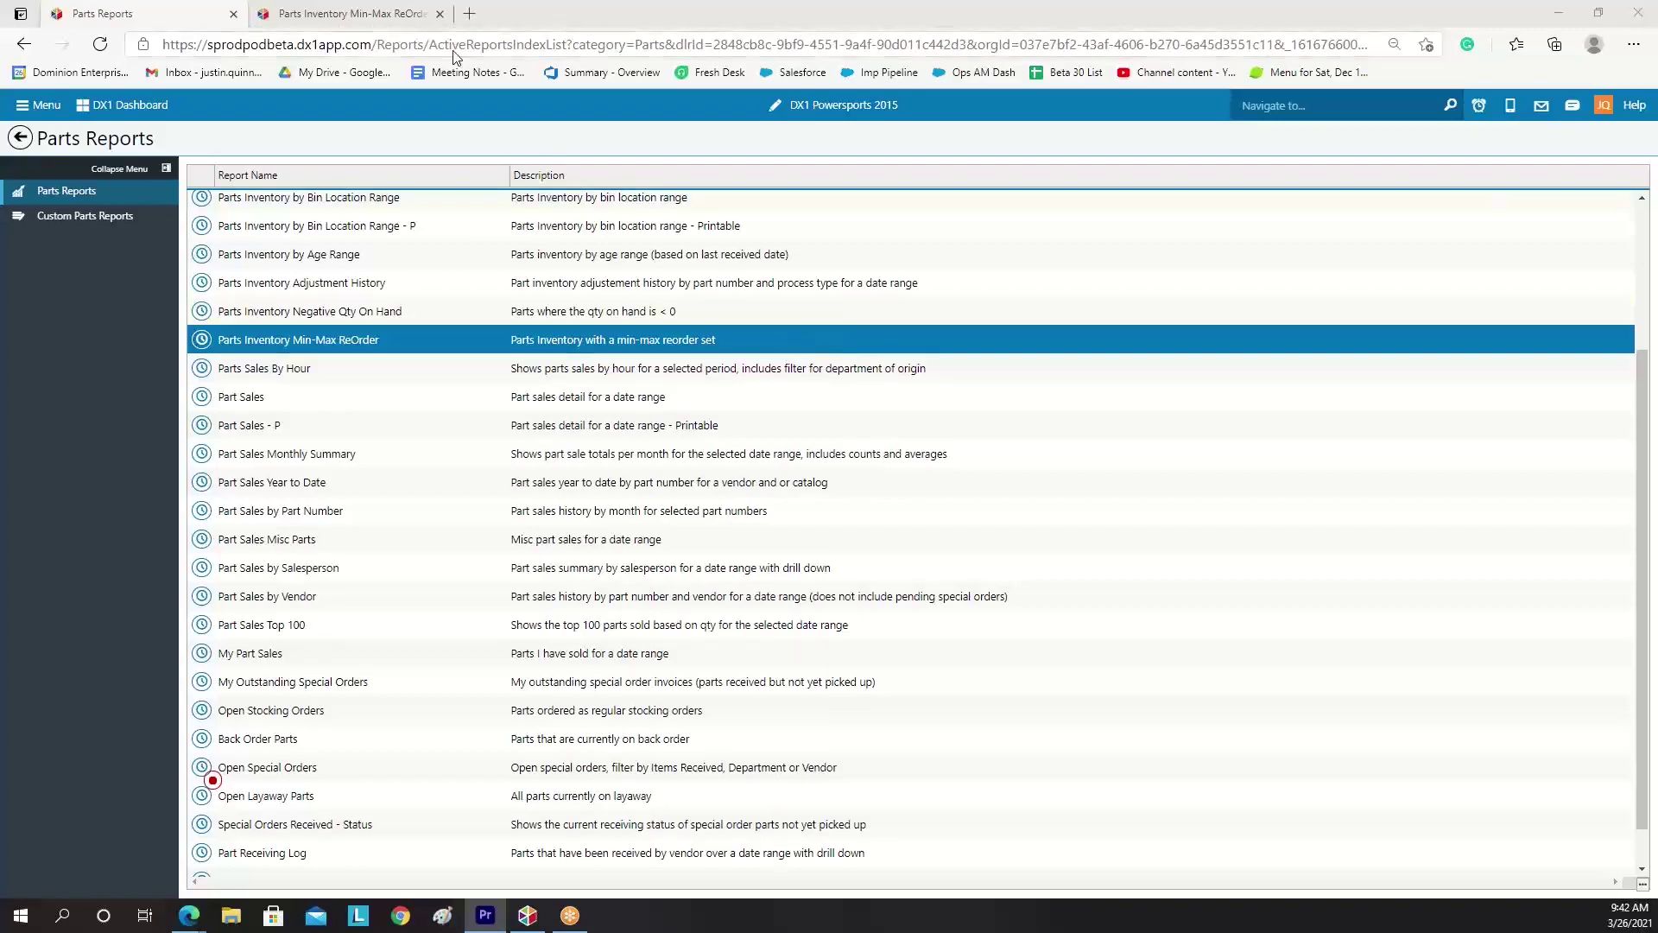
{"action": "key", "text": "alt+Tab"}
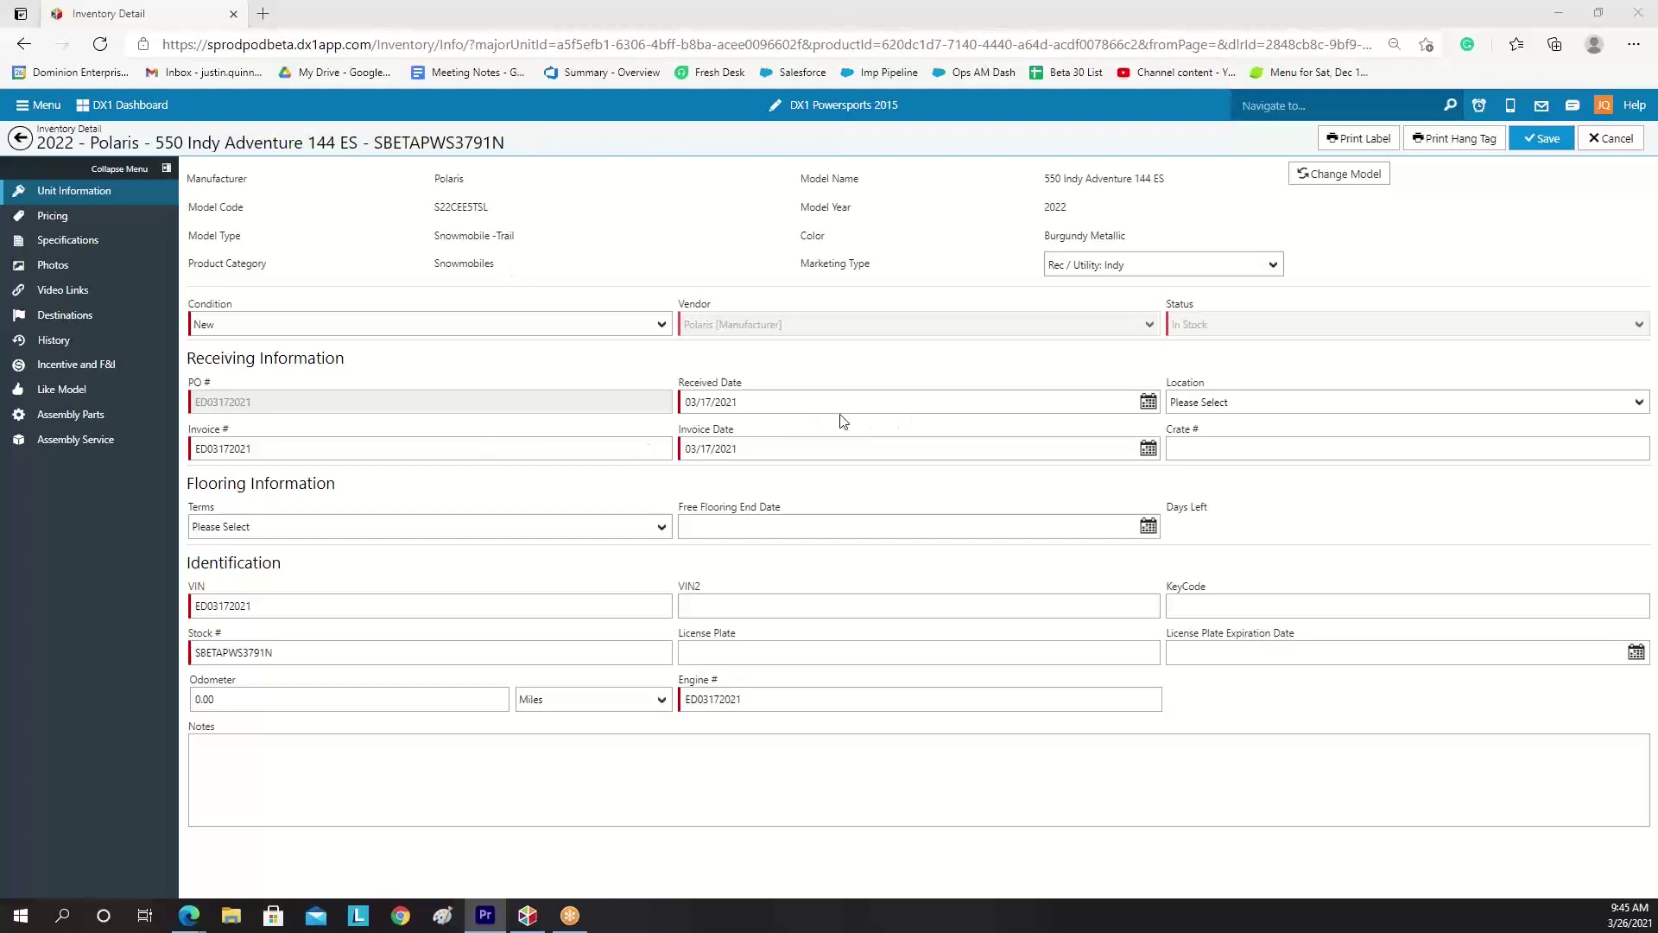
Step: Open Change Model for the Polaris 550 Indy and choose 2021 as the model year
{"action": "left_click", "coordinate": [1348, 175]}
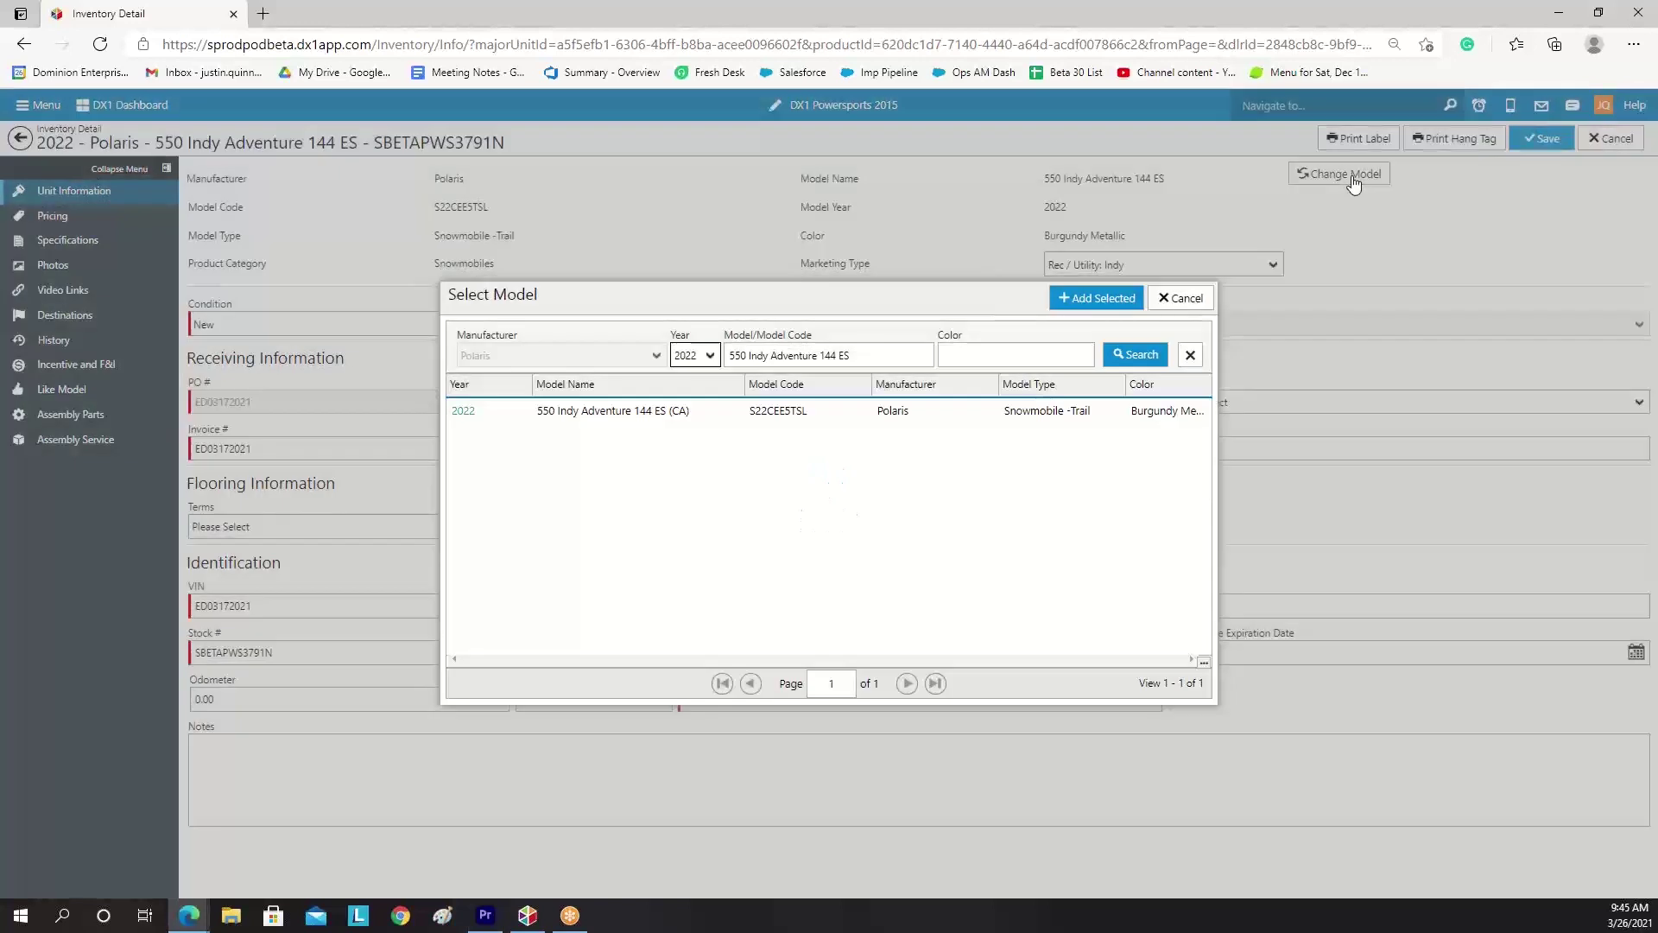
{"action": "left_click", "coordinate": [694, 355]}
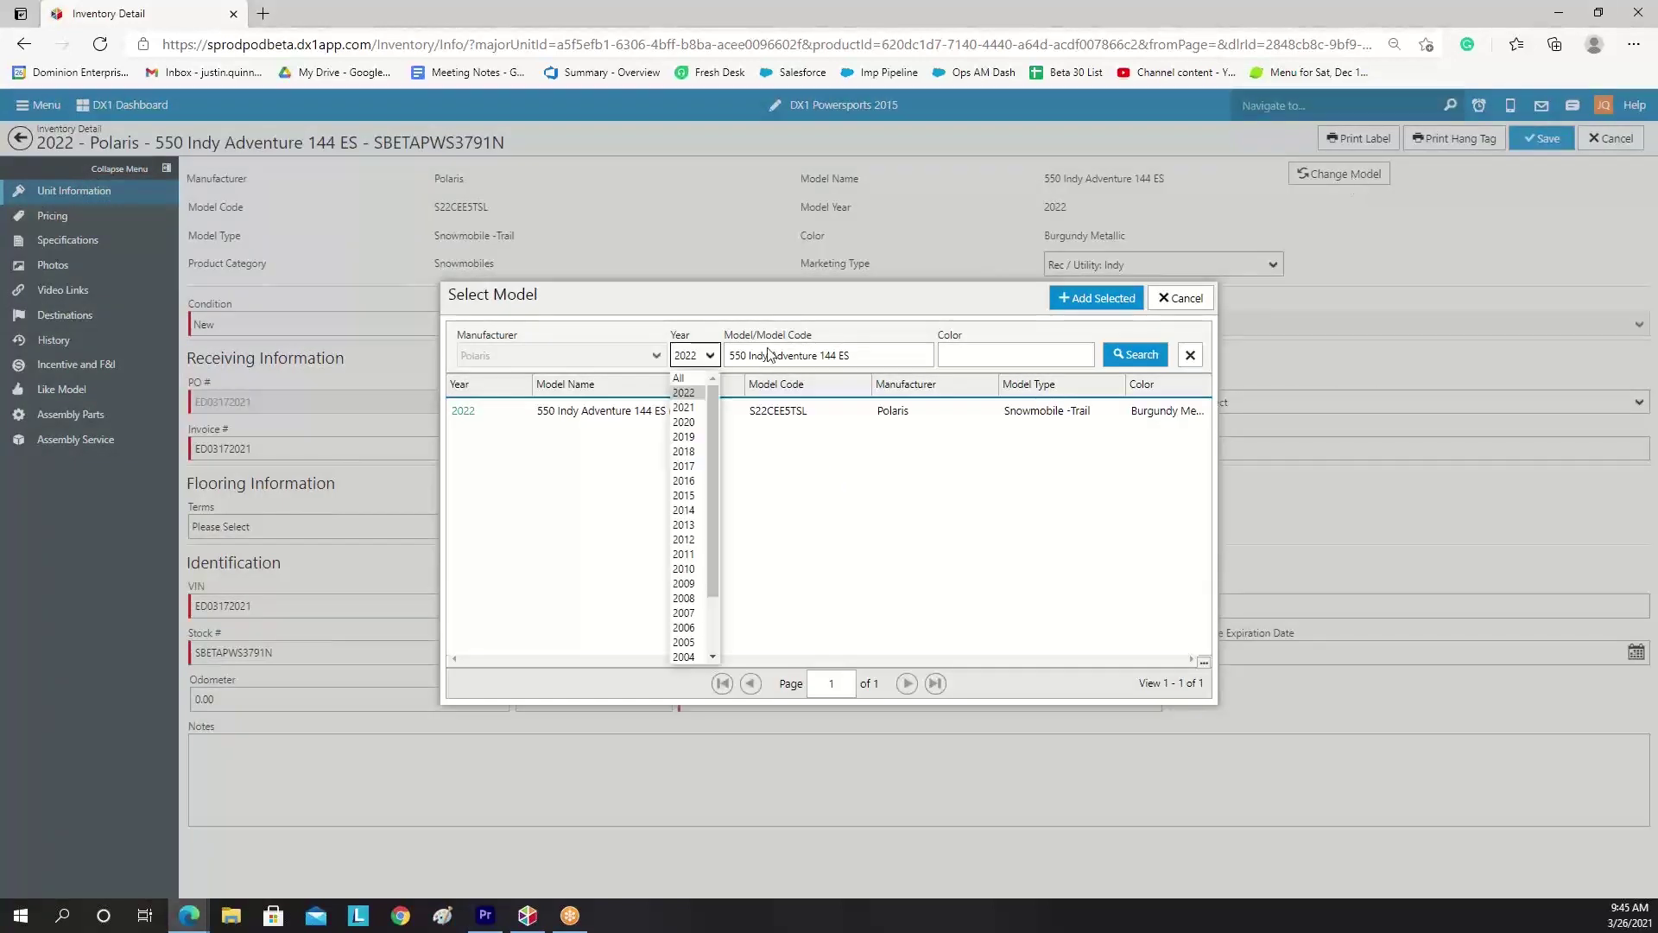
{"action": "left_click", "coordinate": [683, 407]}
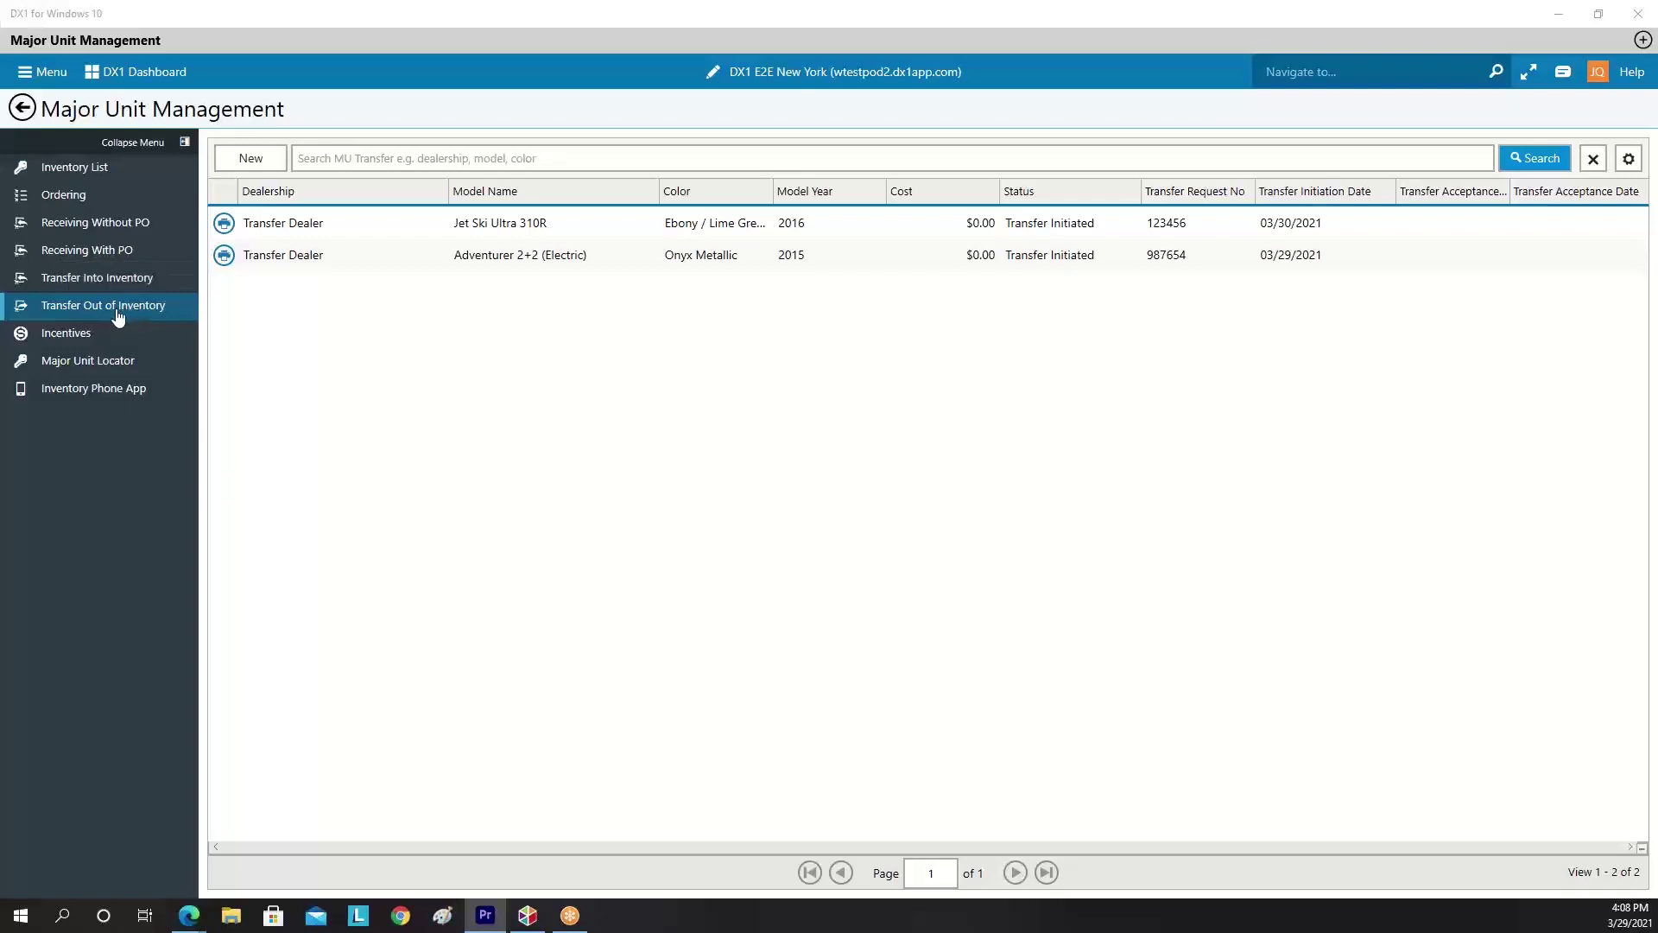
Step: Complete the Jet Ski Ultra 310R transfer with acceptance number 11 dated 03/05/2021
{"action": "left_click", "coordinate": [356, 224]}
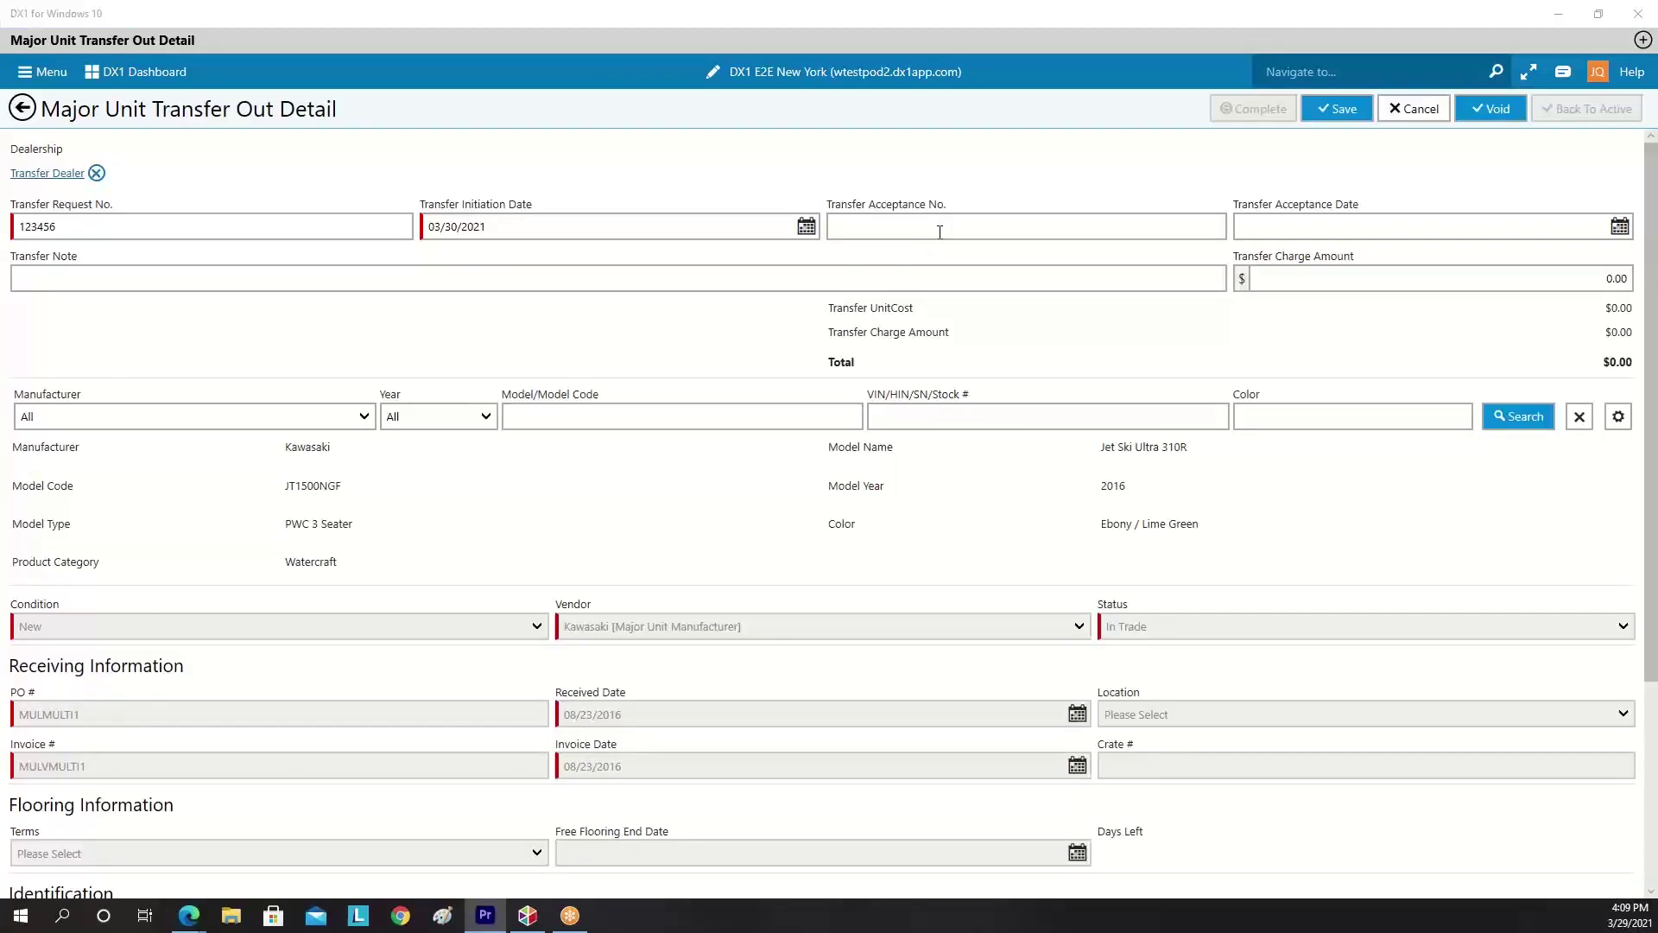
{"action": "left_click", "coordinate": [939, 231]}
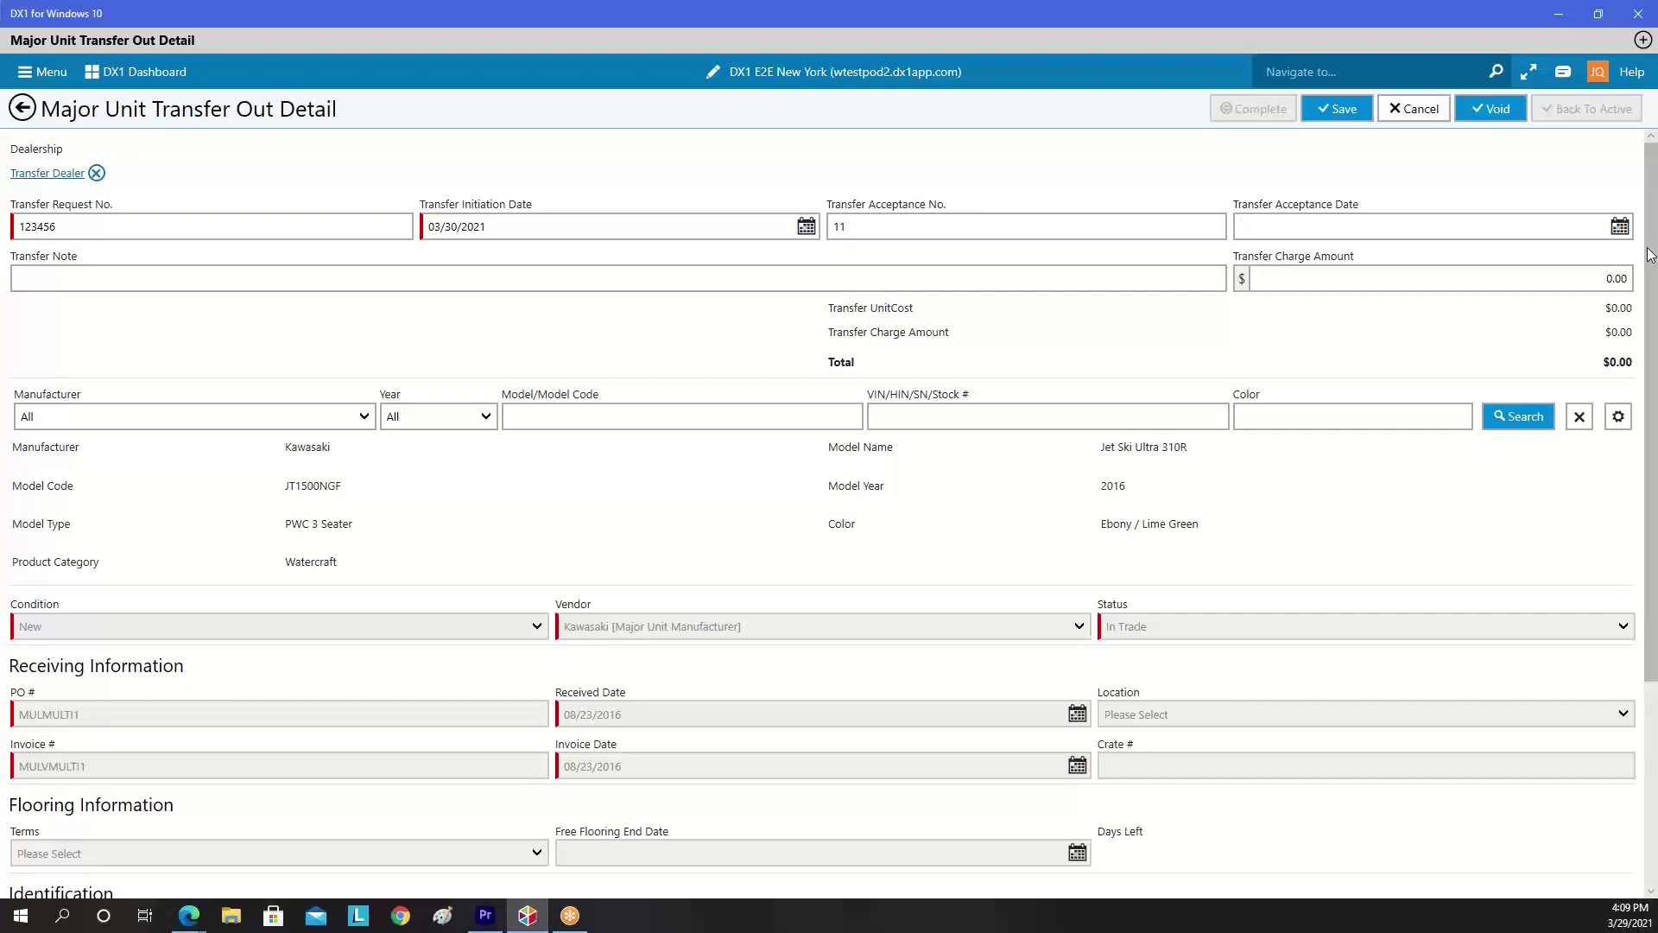
{"action": "left_click", "coordinate": [1620, 227]}
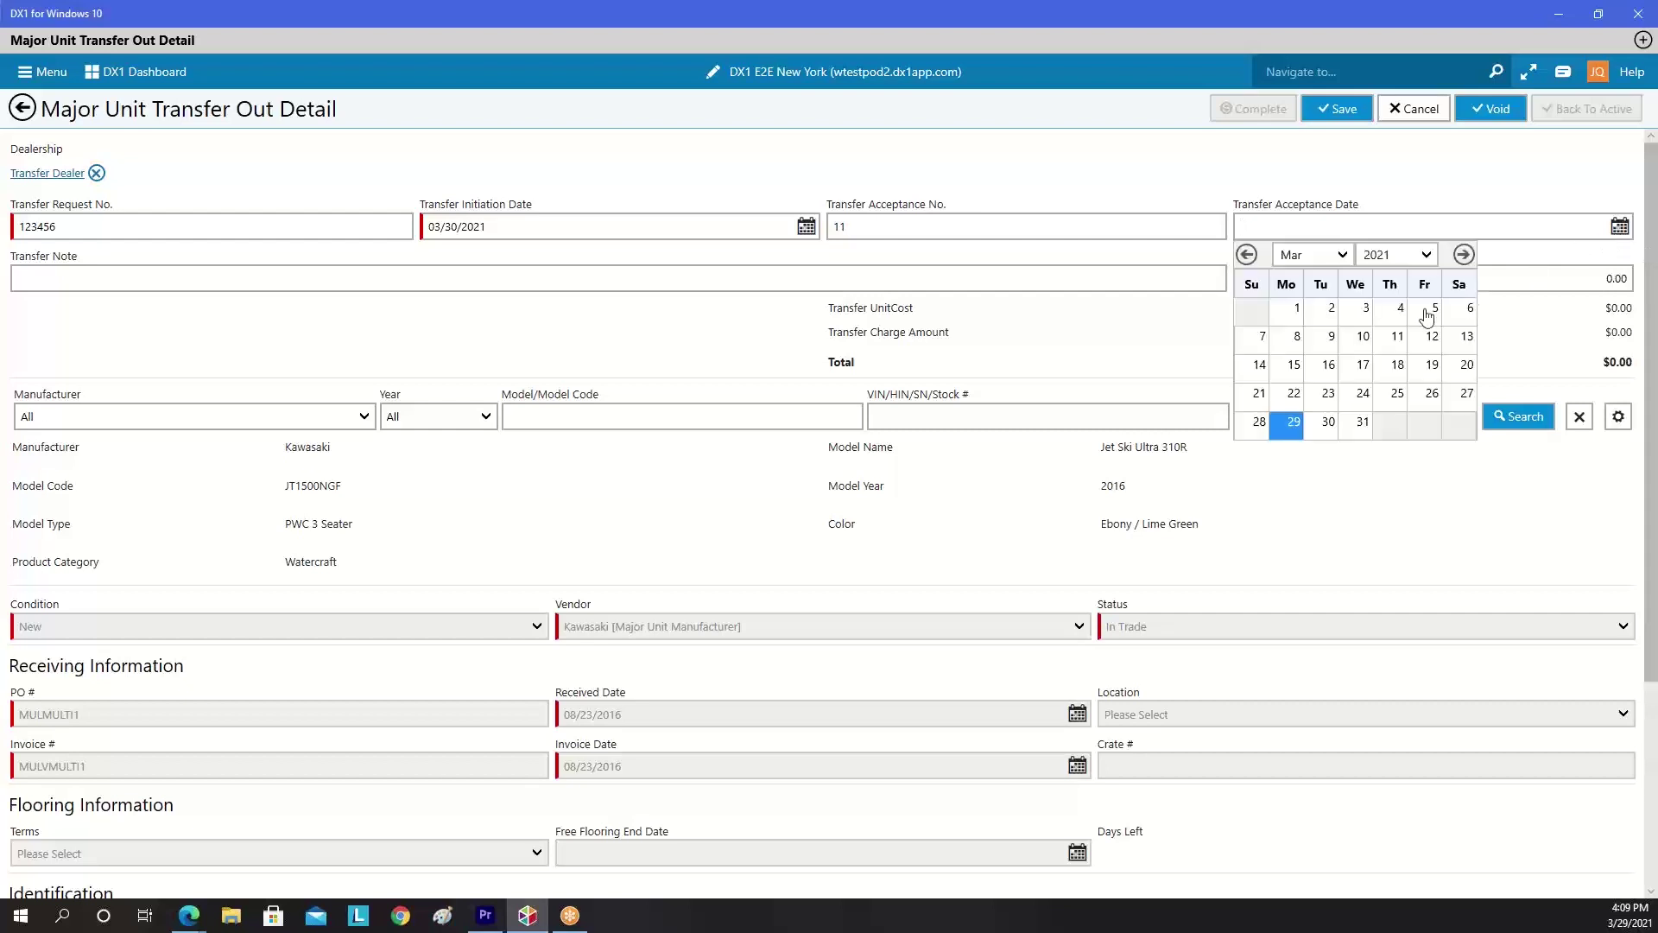
{"action": "left_click", "coordinate": [1434, 308]}
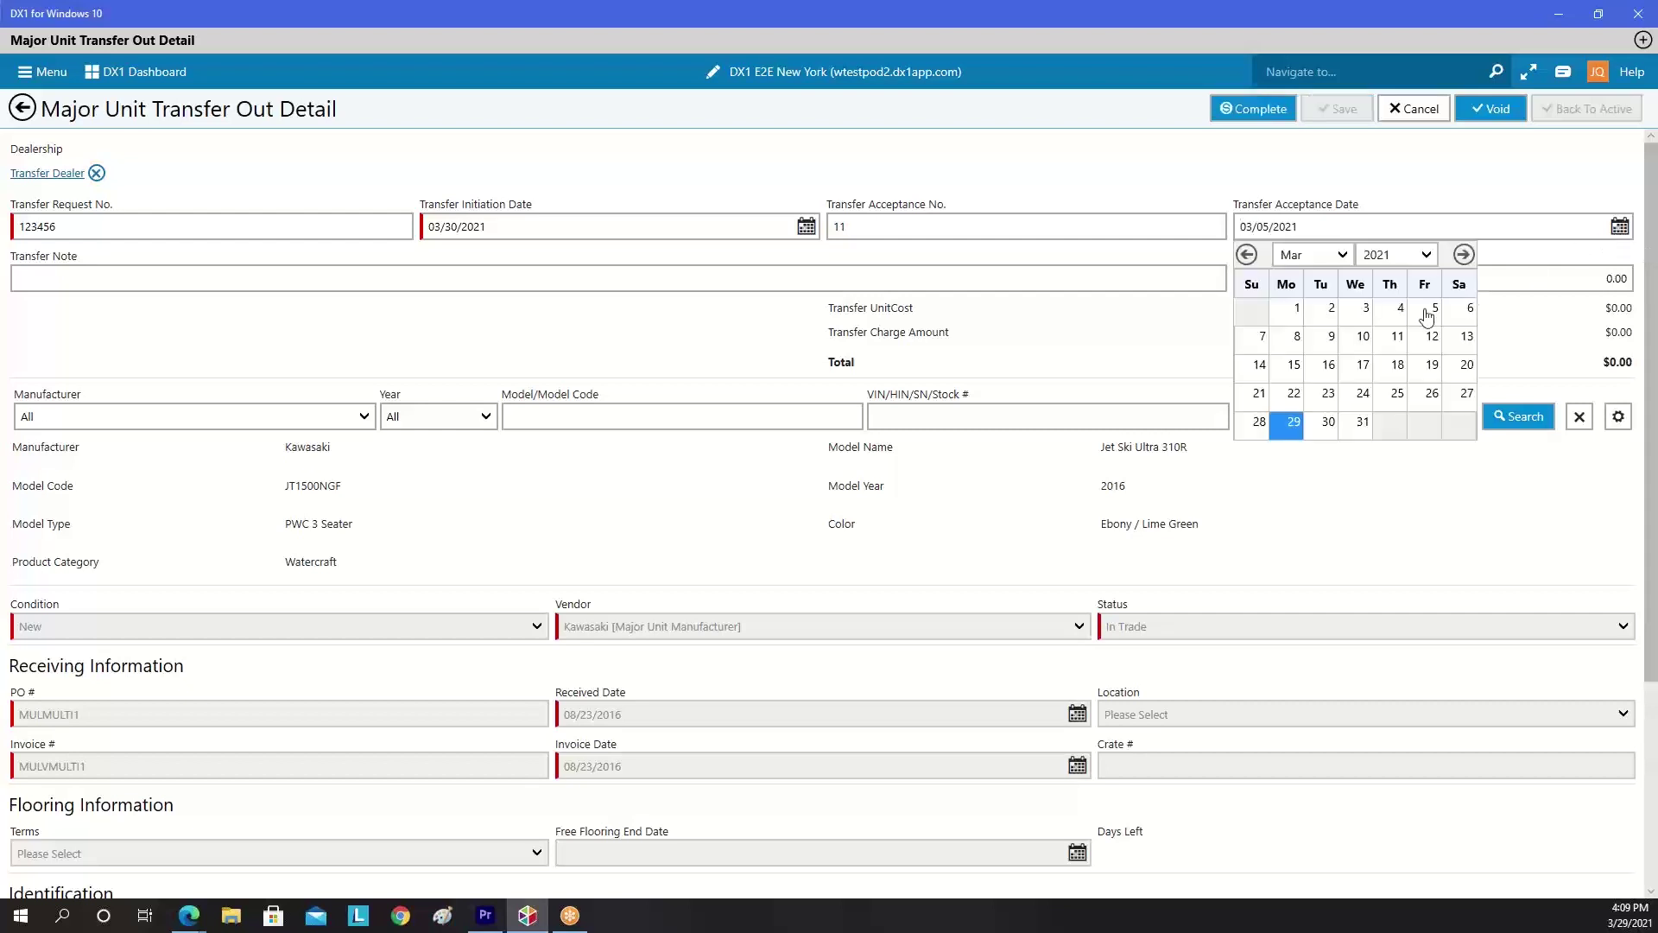
{"action": "left_click", "coordinate": [1256, 109]}
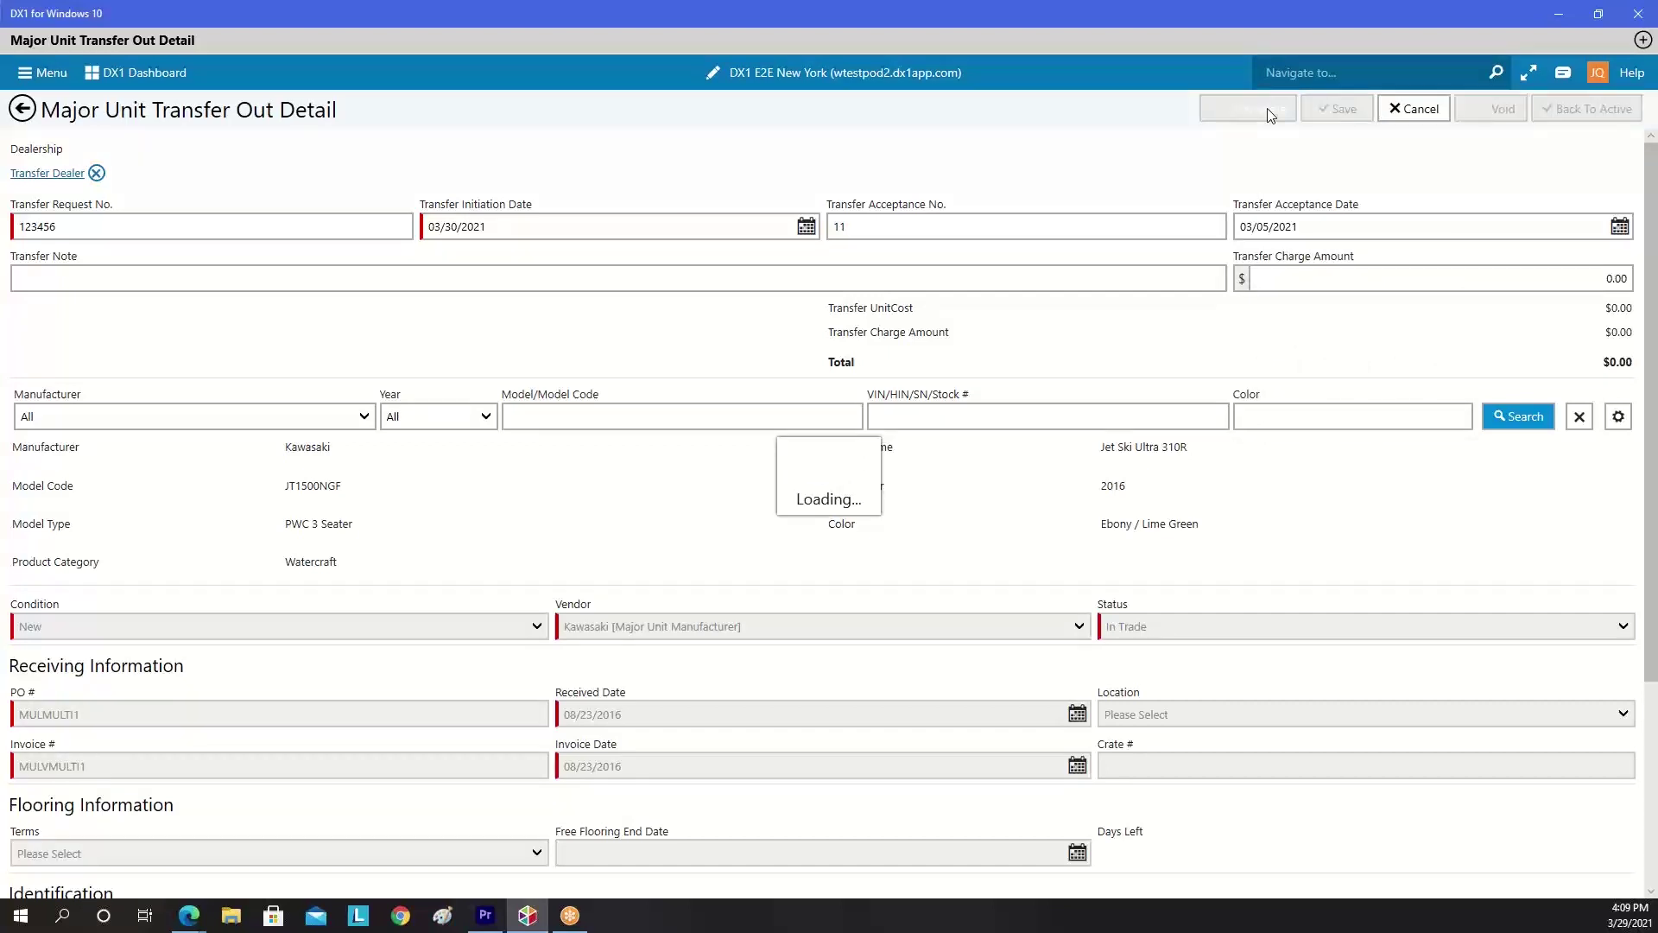